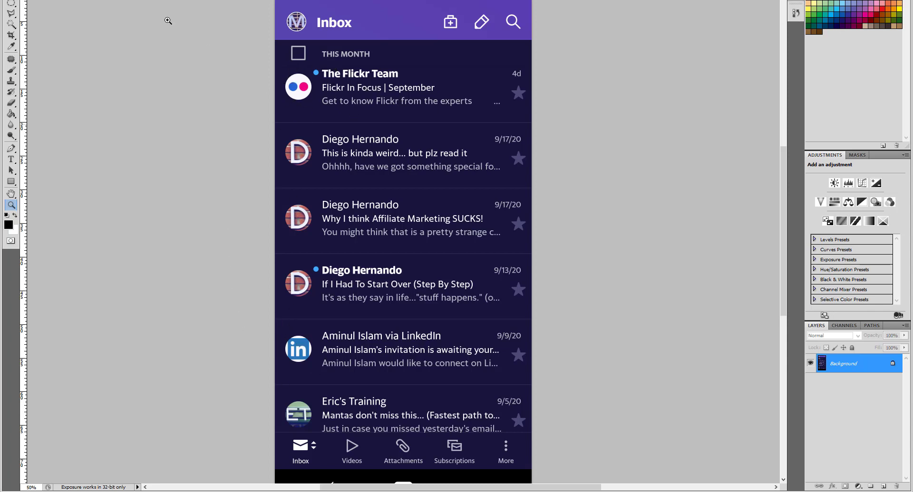
# Switch to Agari's BIMI lookup page in Firefox and look up the domain peakminute.com.
pyautogui.hotkey('ctrl', 'Tab')
pyautogui.moveTo(214, 491)
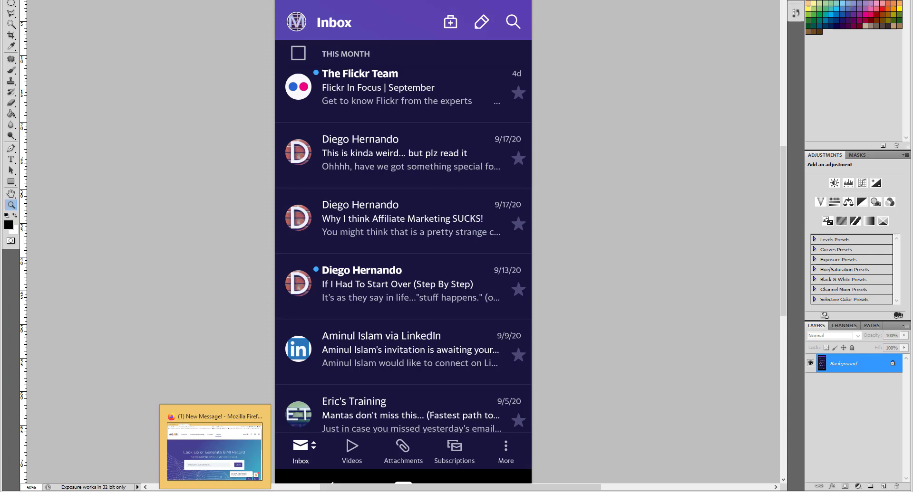
pyautogui.click(264, 458)
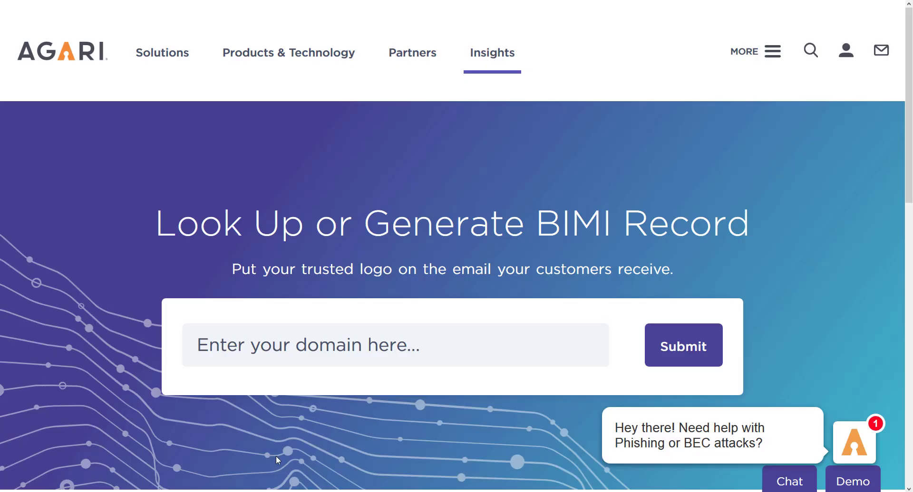
pyautogui.click(298, 352)
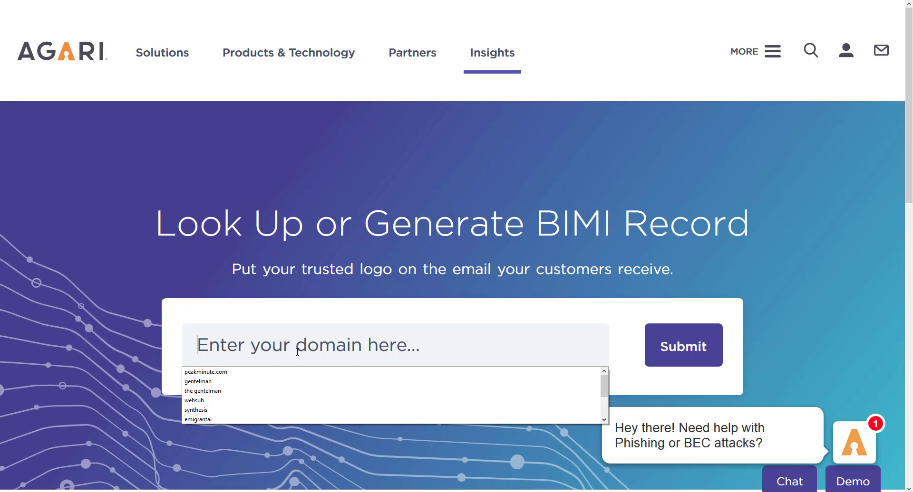
pyautogui.press('Down')
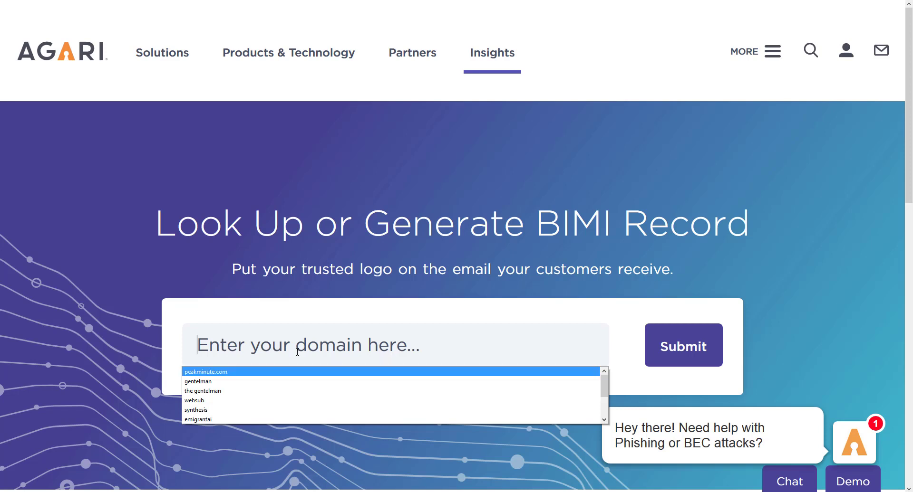
pyautogui.press('Return')
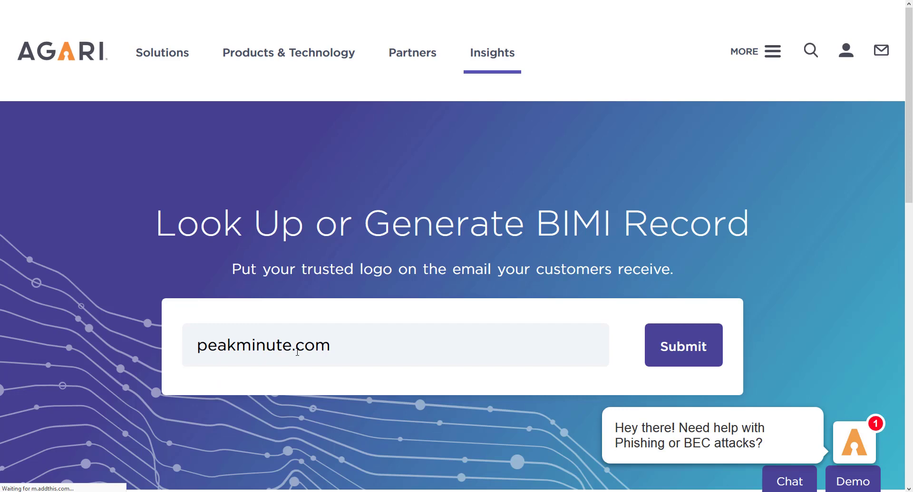
pyautogui.press('Return')
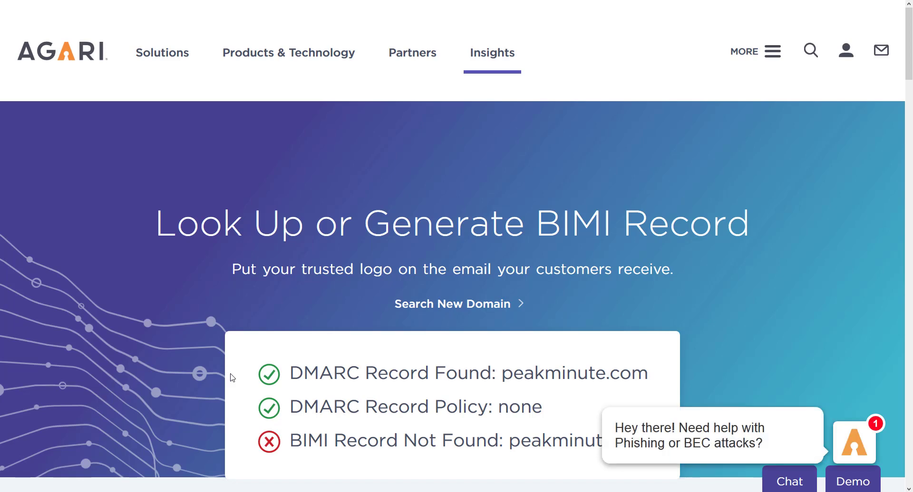
# Open the form for creating a BIMI record and set its domain to peakminute.com.
pyautogui.scroll(-3, 232, 378)
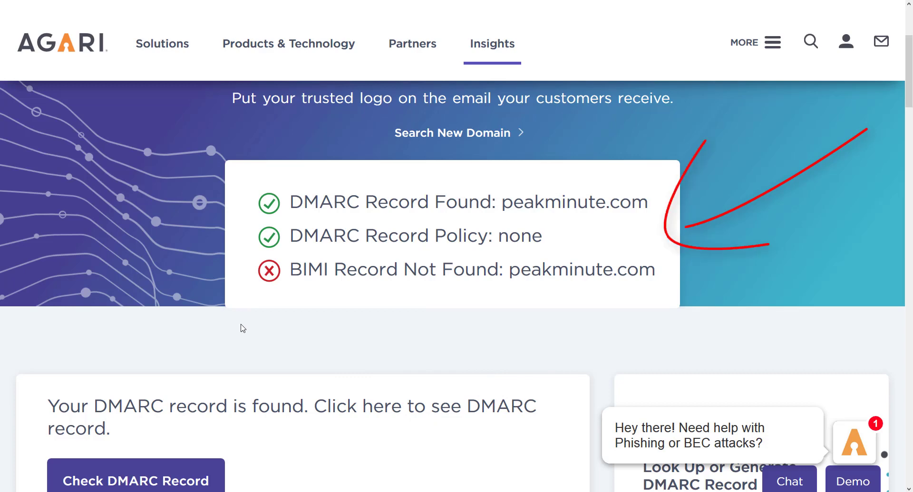
pyautogui.scroll(-7, 243, 328)
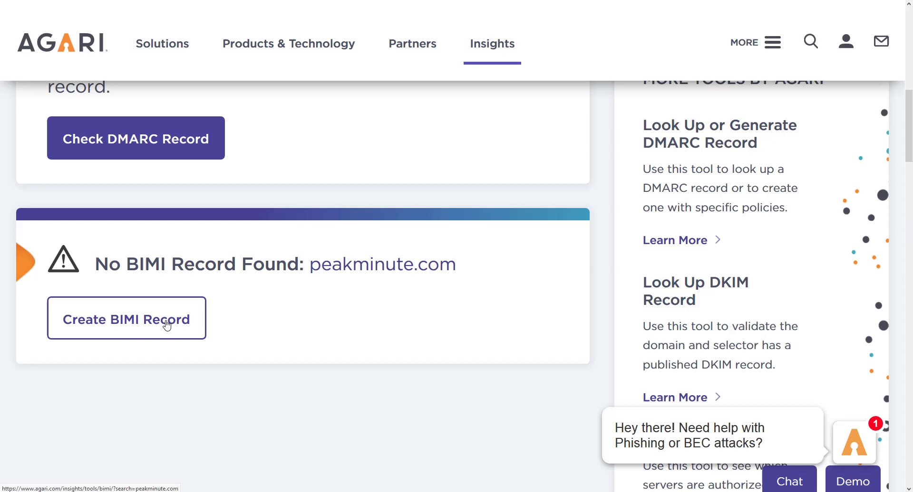
pyautogui.click(167, 325)
pyautogui.scroll(-7, 304, 330)
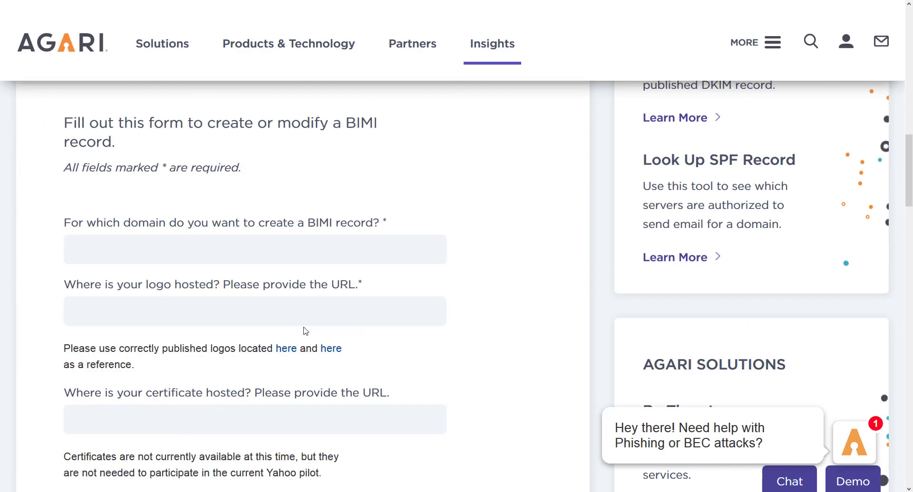
pyautogui.scroll(1, 379, 324)
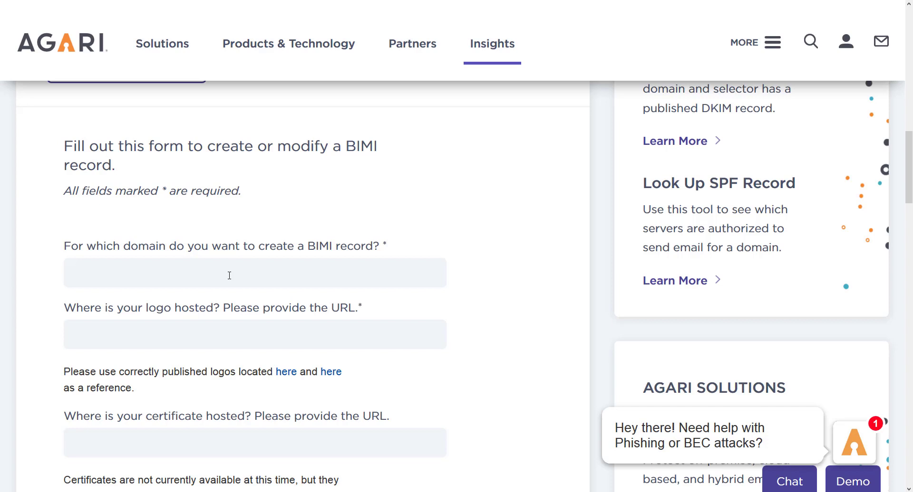
pyautogui.click(229, 275)
pyautogui.write('p')
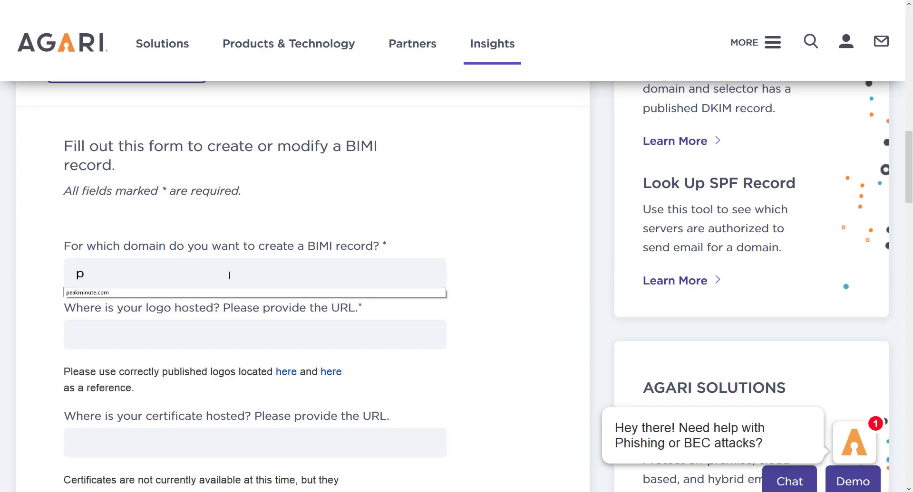
pyautogui.write('e')
pyautogui.press('Down')
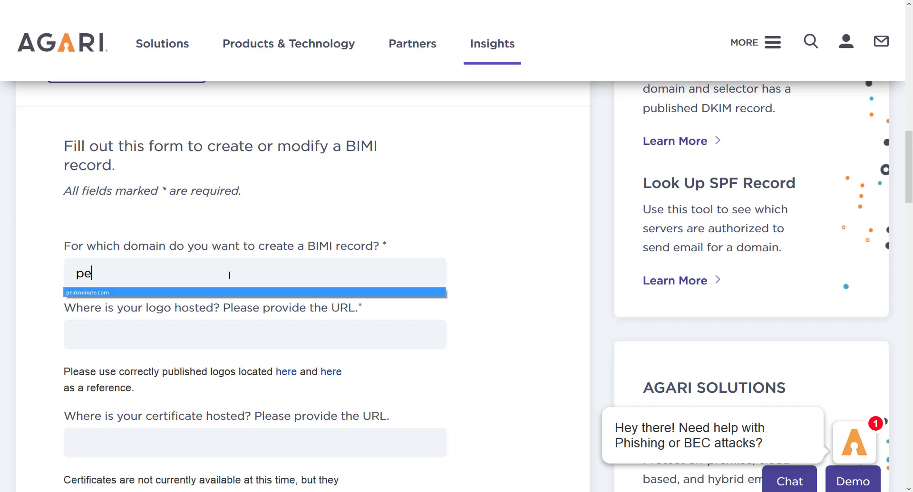
pyautogui.press('Return')
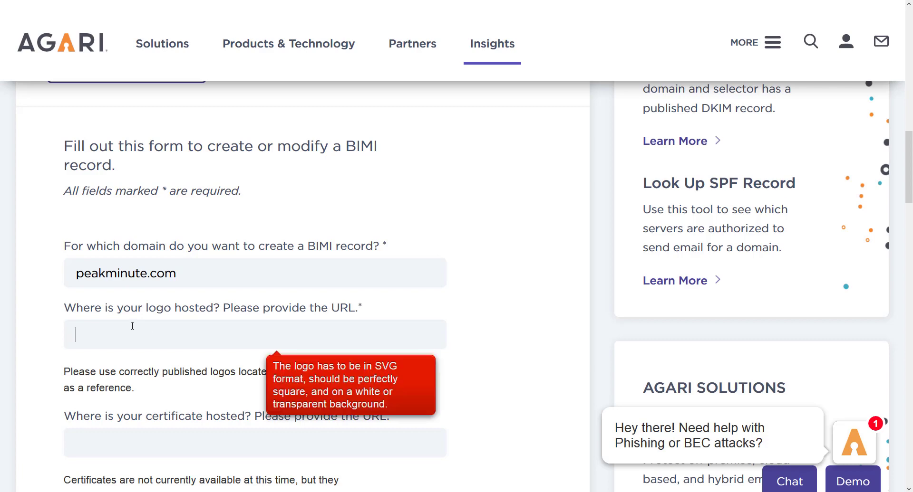
pyautogui.click(132, 326)
pyautogui.press('Down')
pyautogui.press('Return')
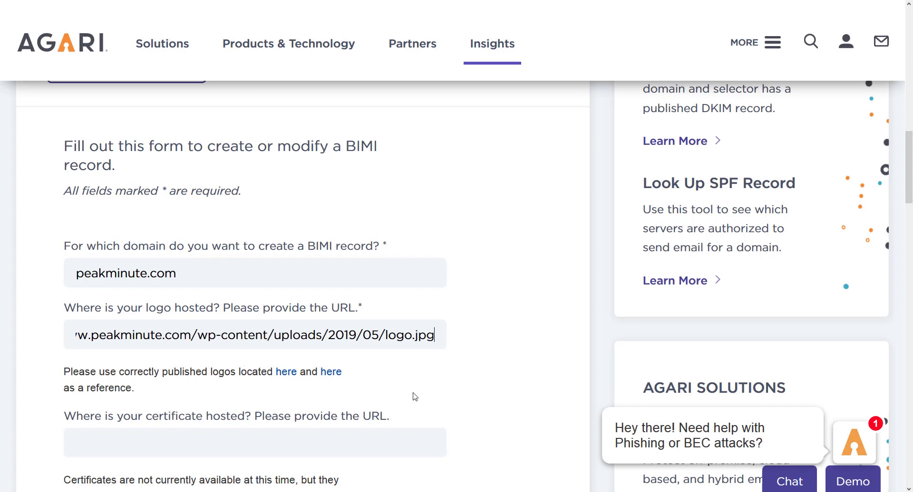
pyautogui.click(258, 443)
pyautogui.scroll(-7, 478, 314)
pyautogui.scroll(2, 471, 312)
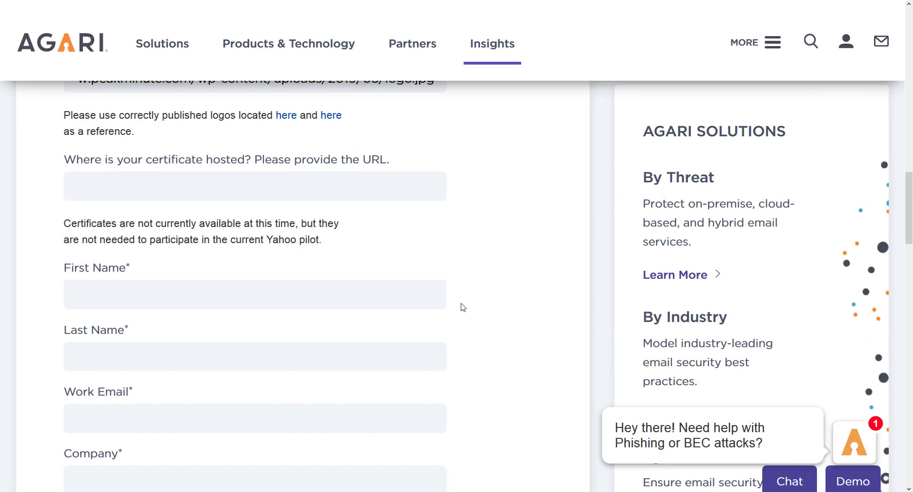
pyautogui.write('https://')
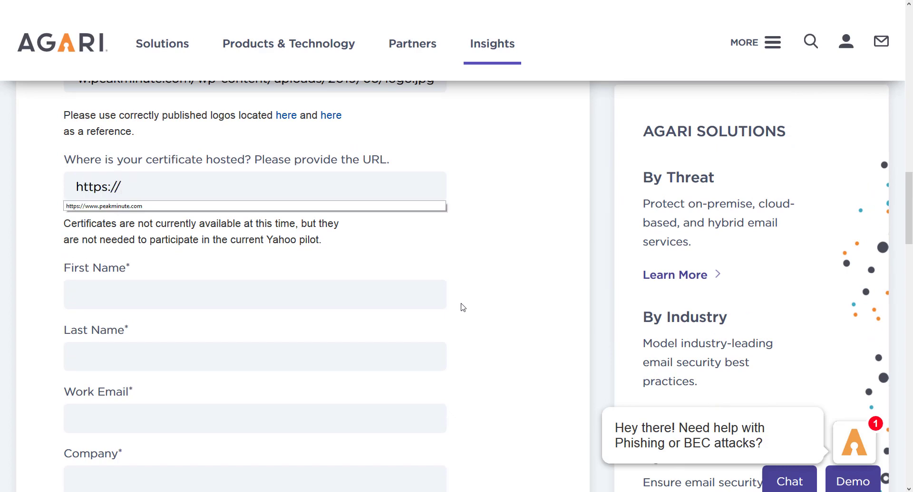
pyautogui.press('Down')
pyautogui.press('Return')
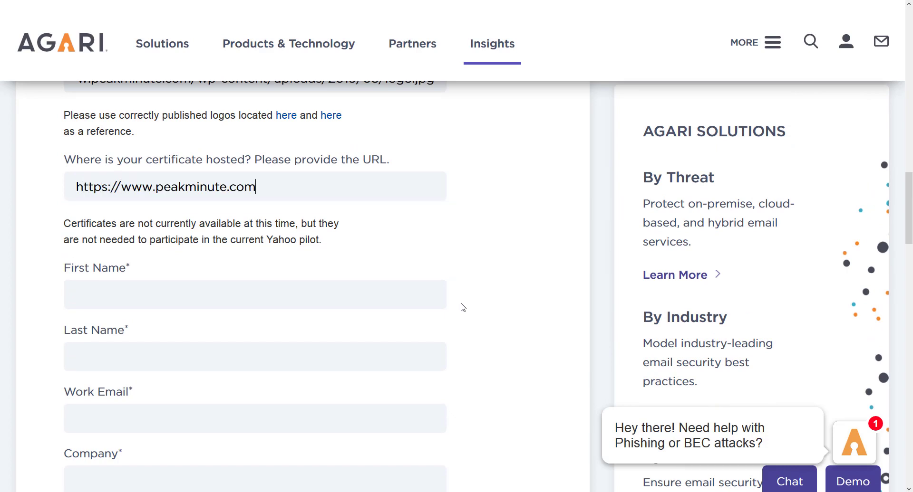
# Fill in the contact's first name, last name and work email.
pyautogui.click(183, 300)
pyautogui.write('M')
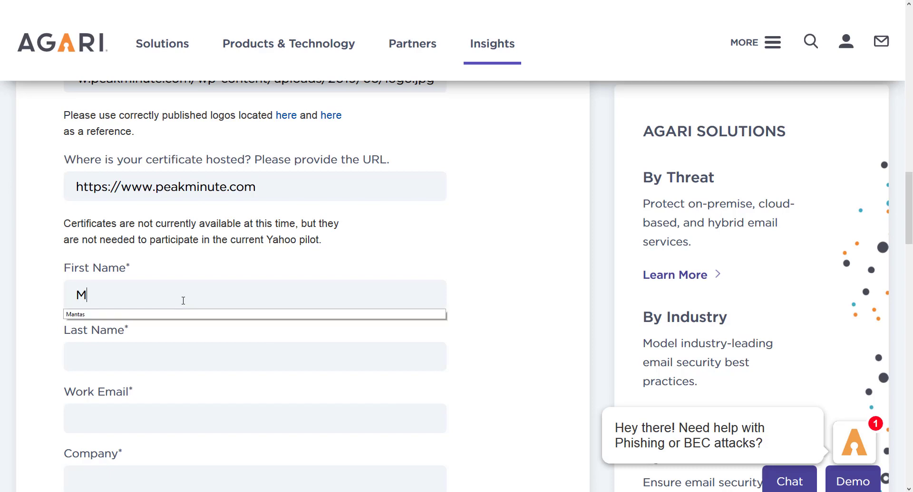
pyautogui.press('Down')
pyautogui.press('Return')
pyautogui.click(163, 358)
pyautogui.write('J')
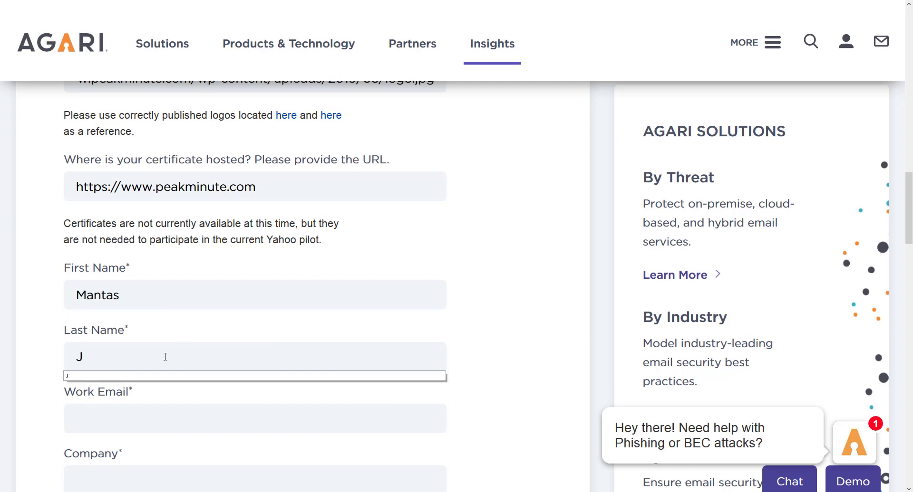
pyautogui.click(135, 418)
pyautogui.scroll(-2, 135, 421)
pyautogui.press('Down')
pyautogui.press('Down')
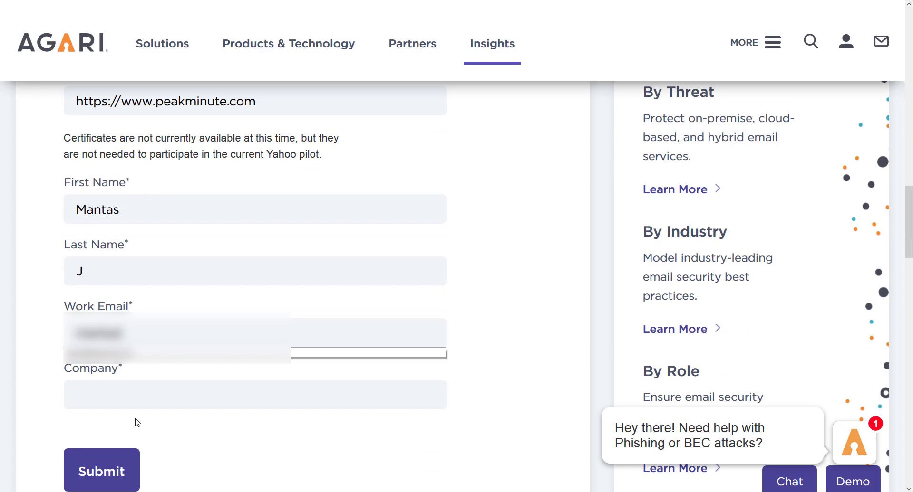
pyautogui.press('Return')
# Set the company to PeakMinute and submit the BIMI record form.
pyautogui.press('Tab')
pyautogui.write('Peak')
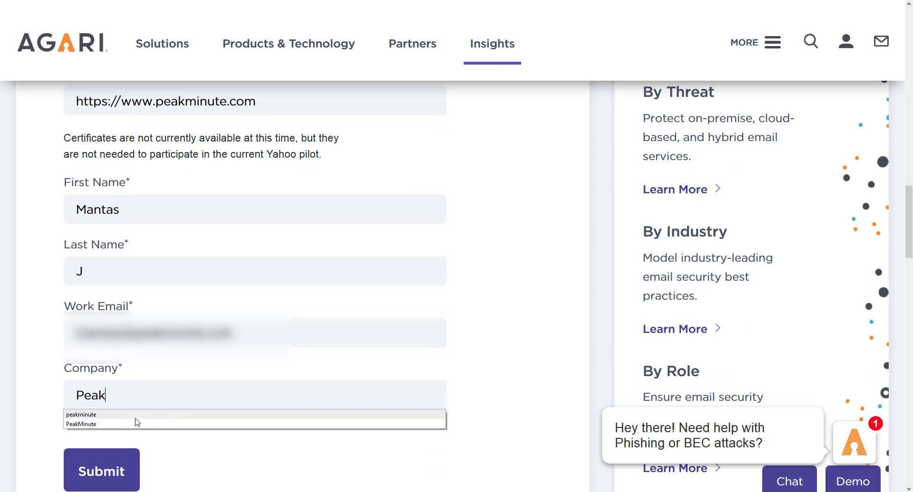
pyautogui.press('Down')
pyautogui.press('Return')
pyautogui.doubleClick(61, 393)
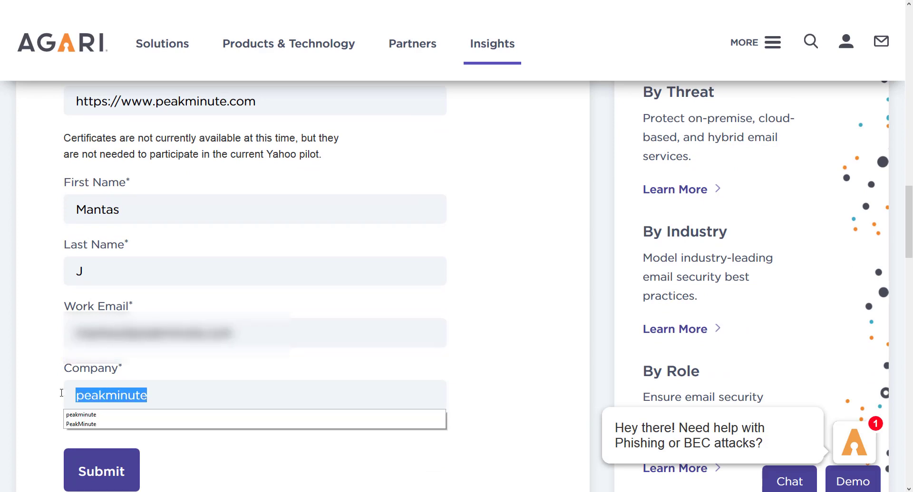
pyautogui.write('P')
pyautogui.press('Down')
pyautogui.press('Down')
pyautogui.press('Return')
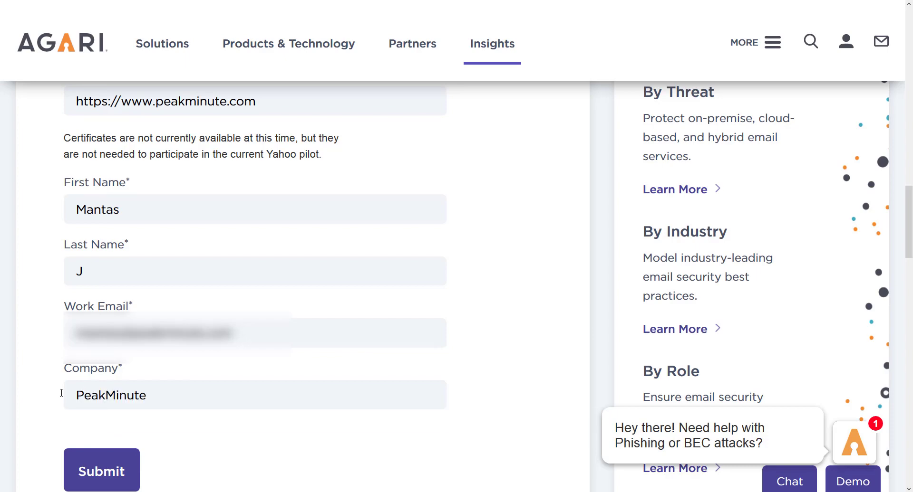
pyautogui.click(90, 469)
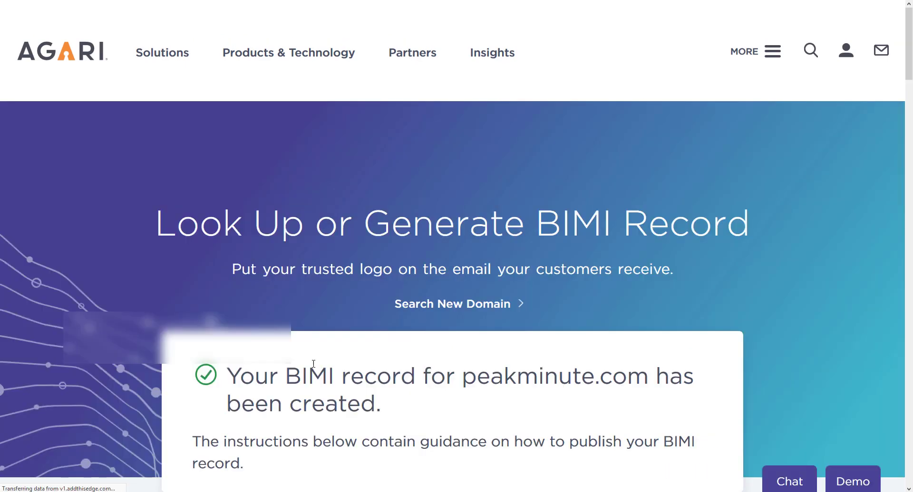
# Check the new BIMI logo on the results page and select the full text of the generated BIMI record.
pyautogui.scroll(-4, 361, 257)
pyautogui.scroll(-4, 326, 240)
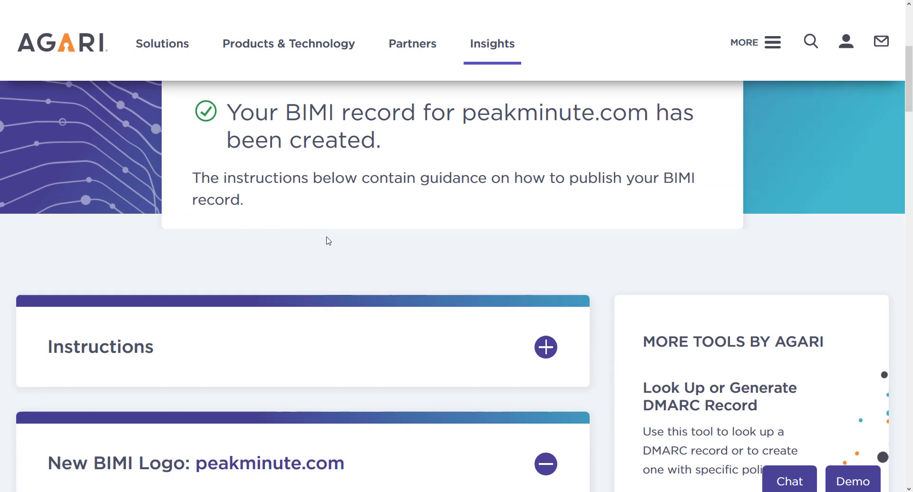
pyautogui.scroll(-5, 326, 240)
pyautogui.scroll(3, 326, 241)
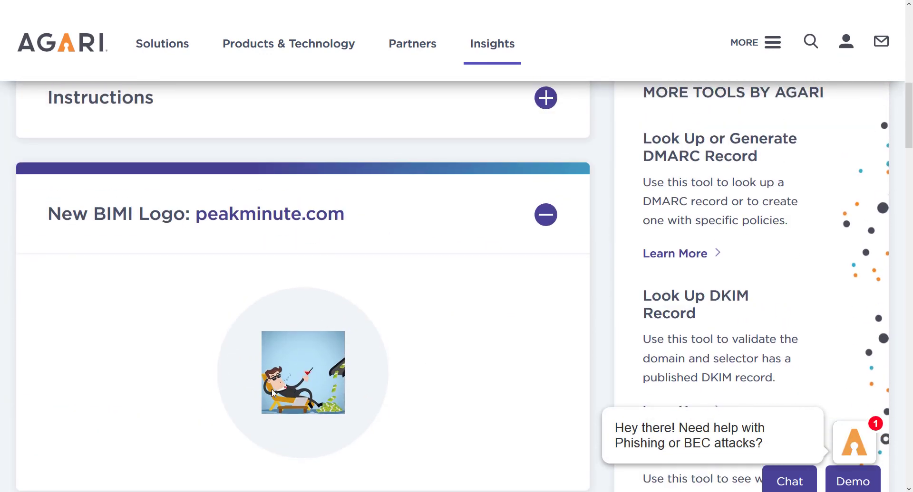
pyautogui.scroll(-5, 273, 393)
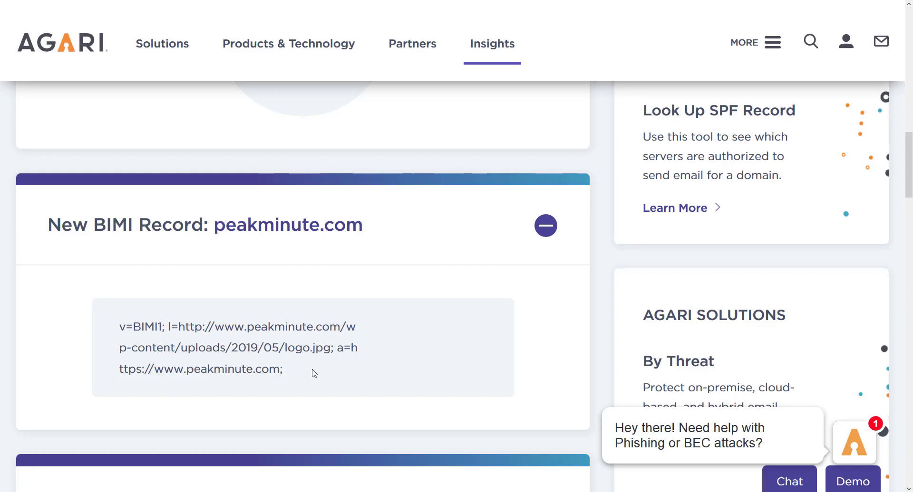
pyautogui.moveTo(283, 369); pyautogui.dragTo(110, 333)
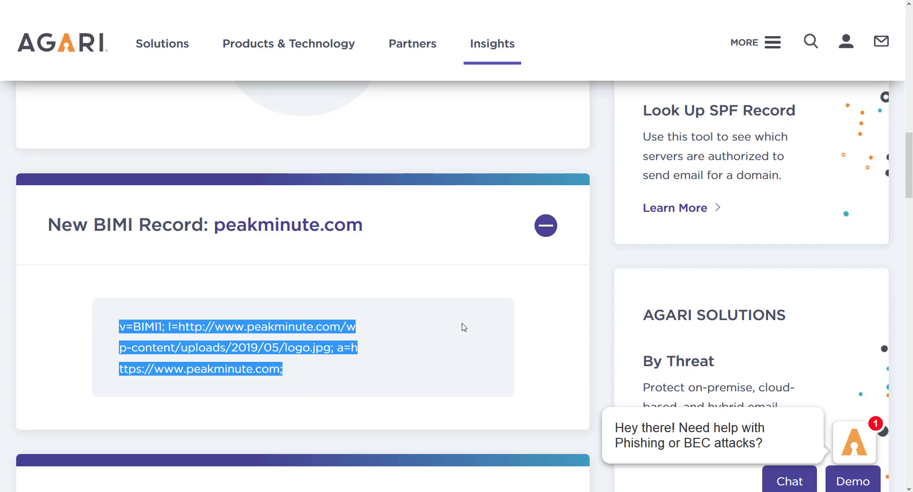
# Examine the domain section and the preview of how the logo will appear in email inboxes.
pyautogui.scroll(-5, 485, 296)
pyautogui.scroll(4, 485, 295)
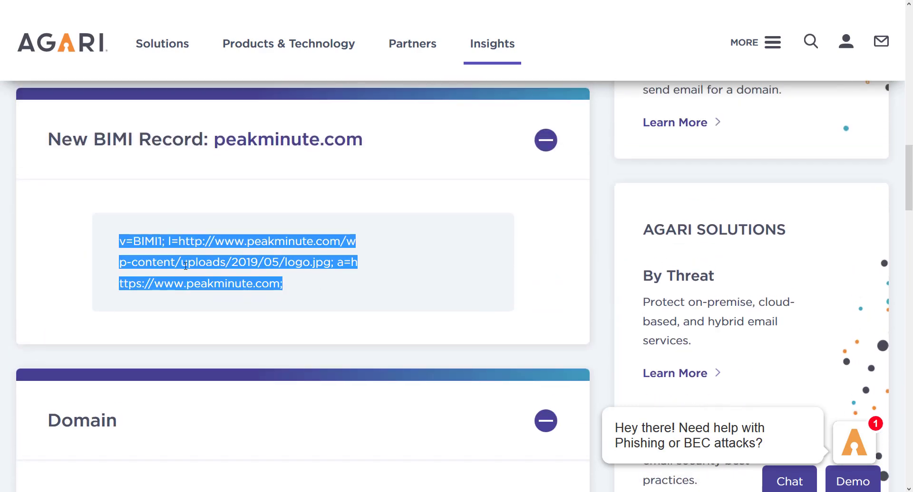
pyautogui.scroll(-1, 205, 377)
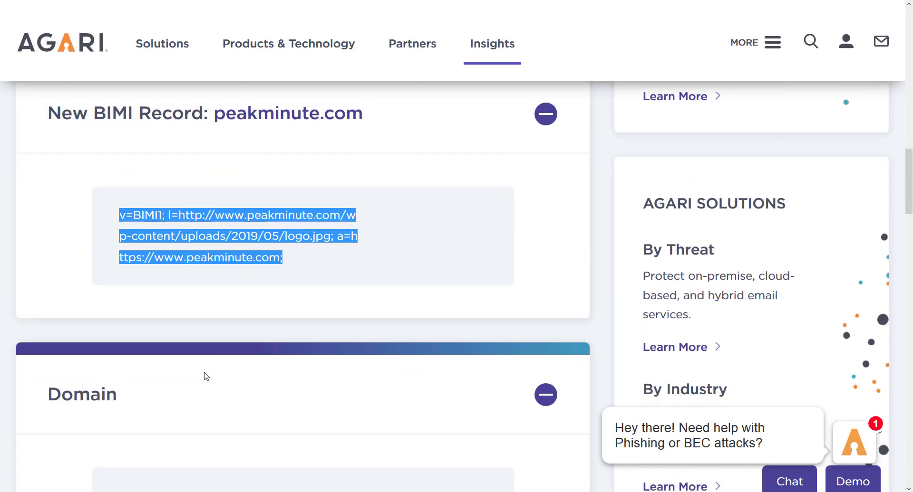
pyautogui.scroll(-6, 205, 376)
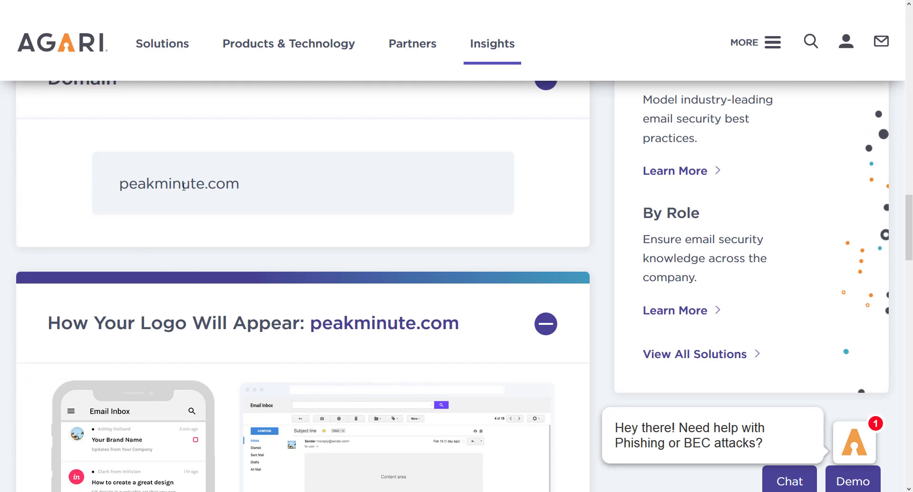
pyautogui.scroll(-3, 298, 343)
pyautogui.scroll(-2, 295, 345)
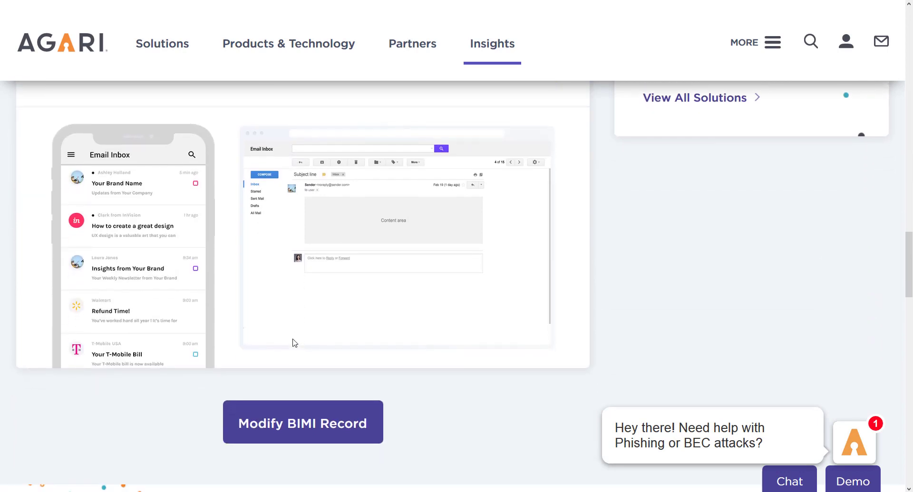
pyautogui.hotkey('ctrl', '+')
pyautogui.scroll(-4, 294, 343)
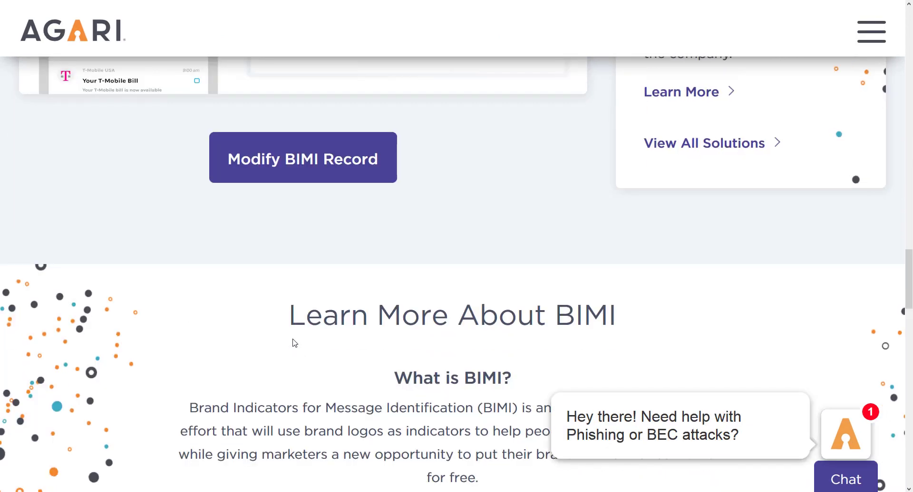
pyautogui.hotkey('ctrl', '-')
pyautogui.scroll(4, 295, 343)
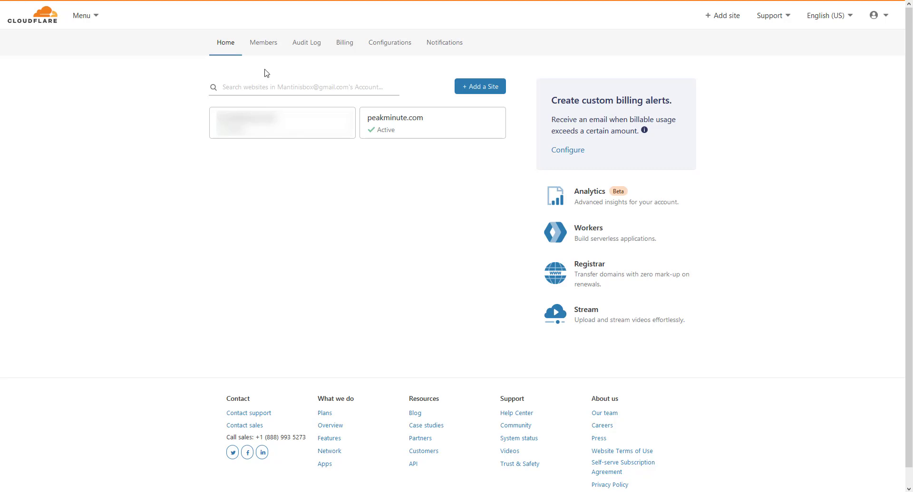
# Open the DNS management of peakminute.com and start a new DNS record of type TXT.
pyautogui.click(420, 127)
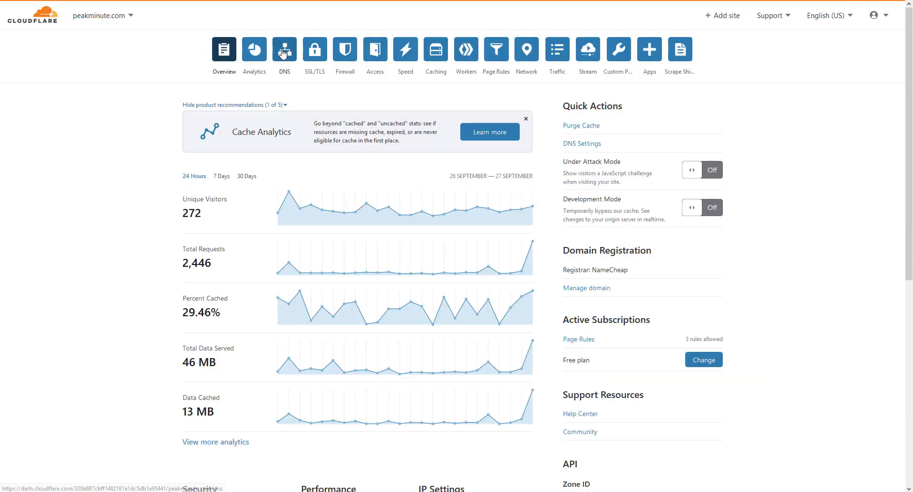
pyautogui.click(283, 52)
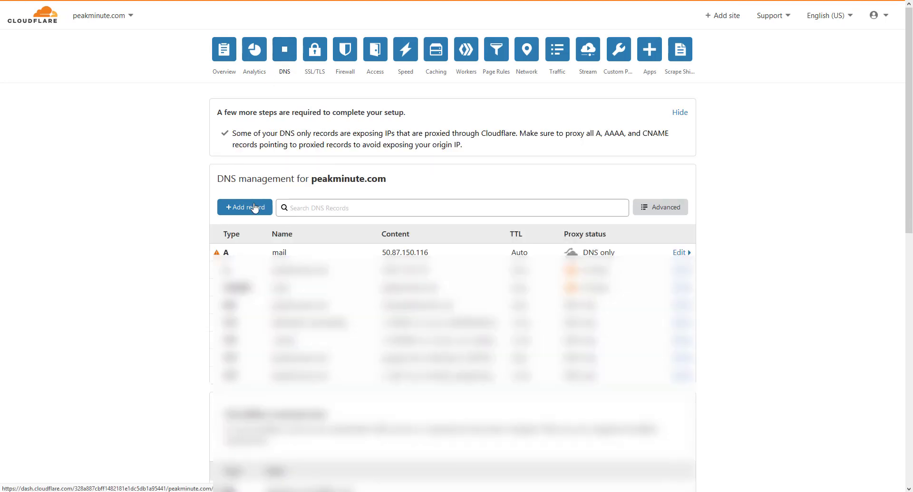
pyautogui.click(254, 208)
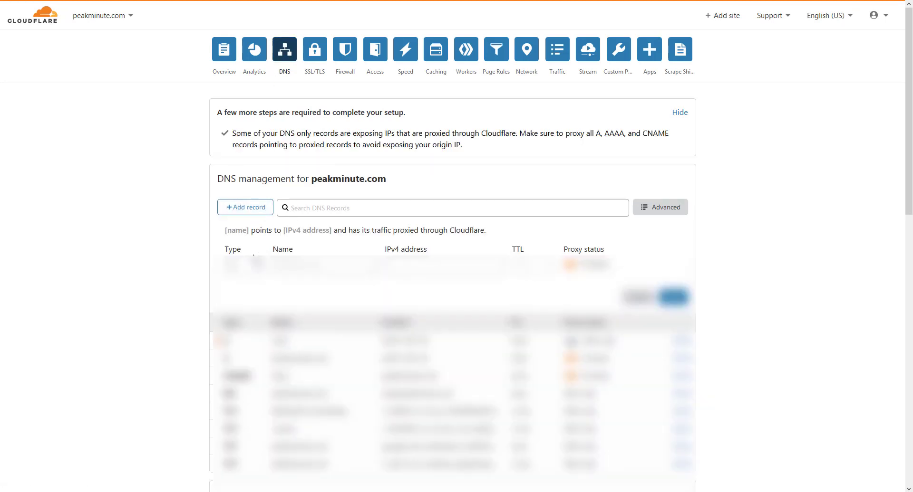
pyautogui.click(243, 265)
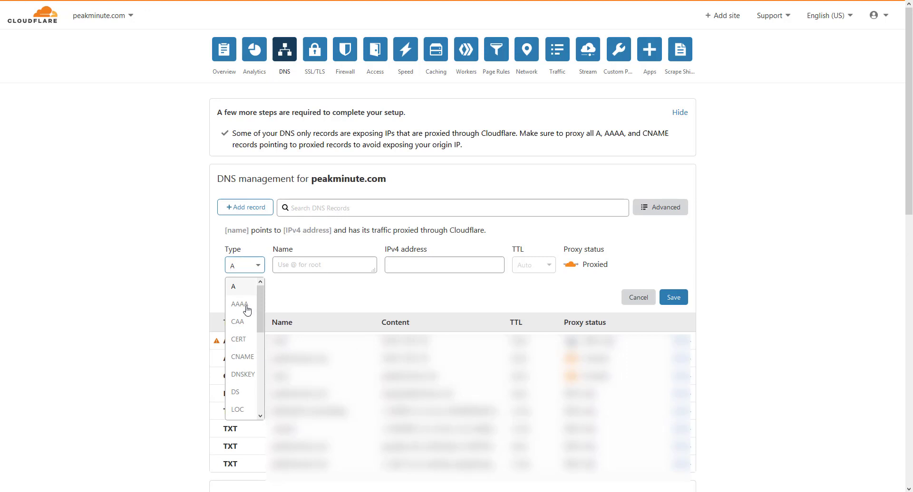
pyautogui.scroll(-4, 245, 333)
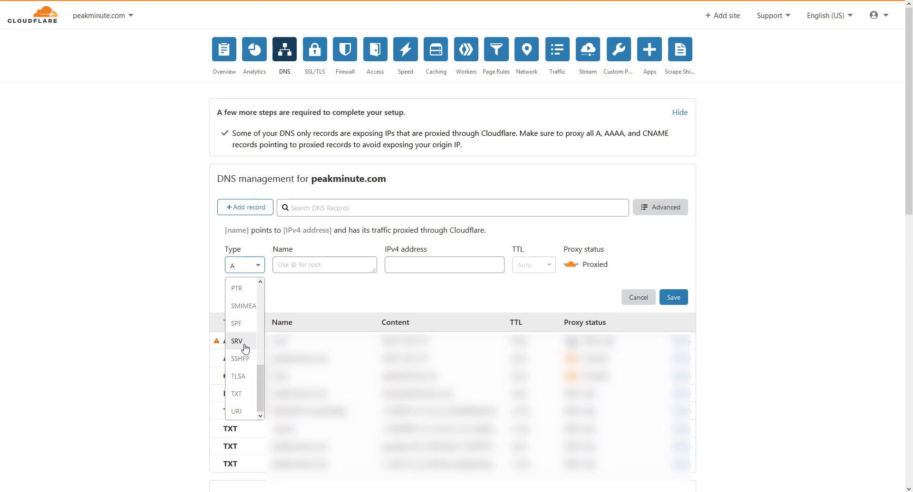
pyautogui.click(240, 394)
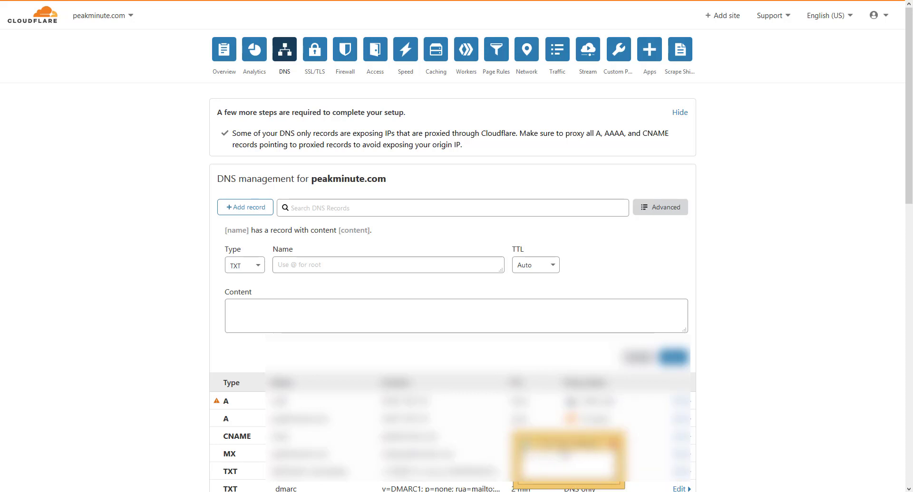
# Copy the name default._bimi from the bimi record file in Notepad into the new TXT record's name in Cloudflare.
pyautogui.hotkey('alt', 'Tab')
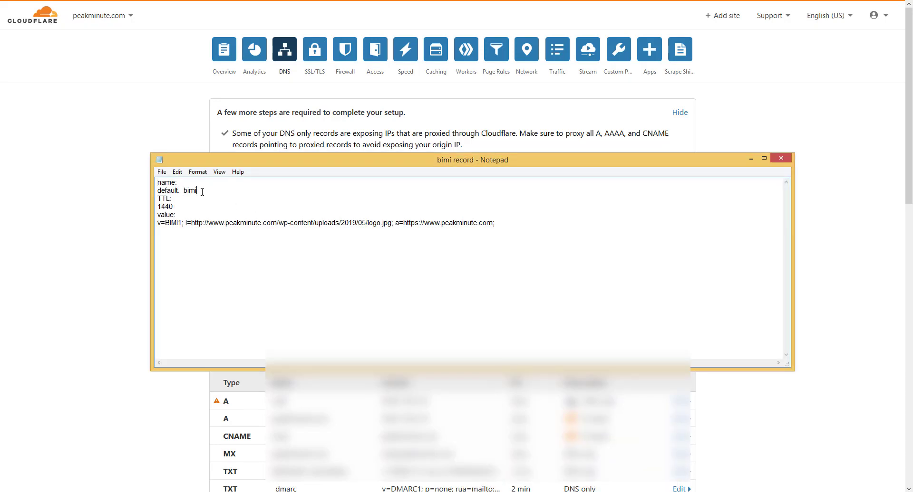
pyautogui.moveTo(200, 190); pyautogui.dragTo(126, 189)
pyautogui.hotkey('ctrl', 'c')
pyautogui.hotkey('alt', 'Tab')
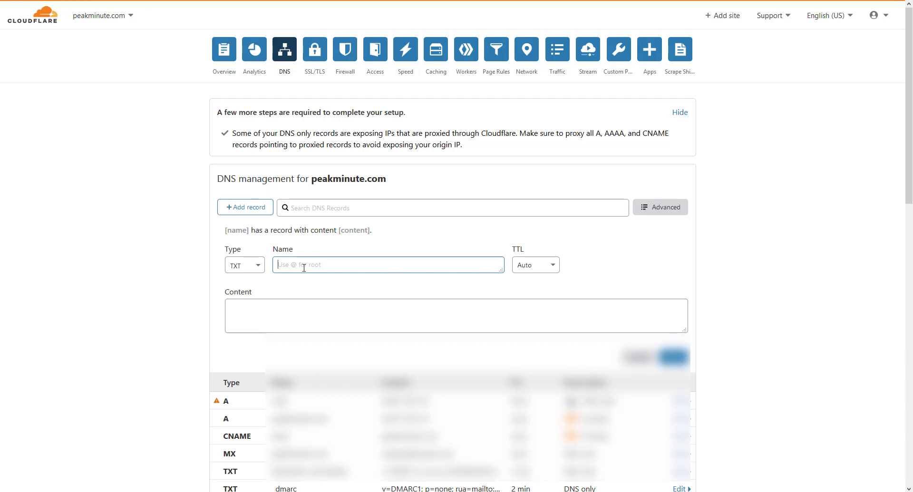
pyautogui.hotkey('ctrl', 'v')
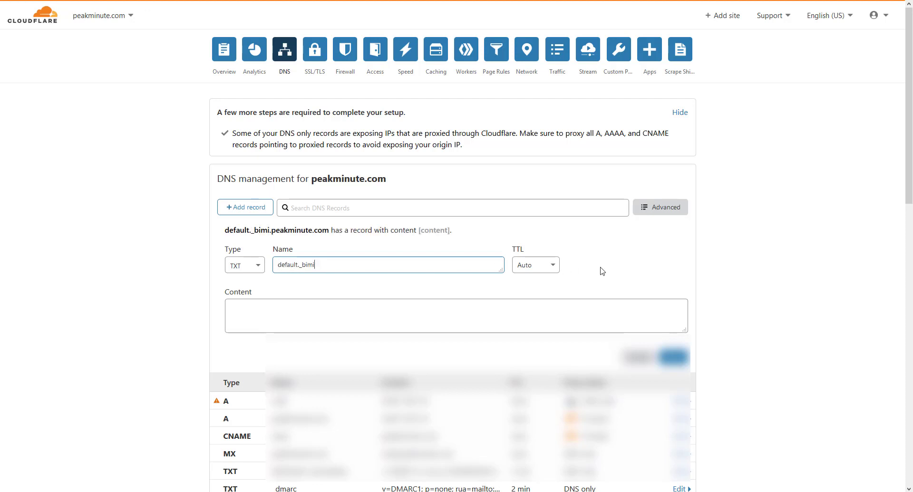
pyautogui.click(280, 311)
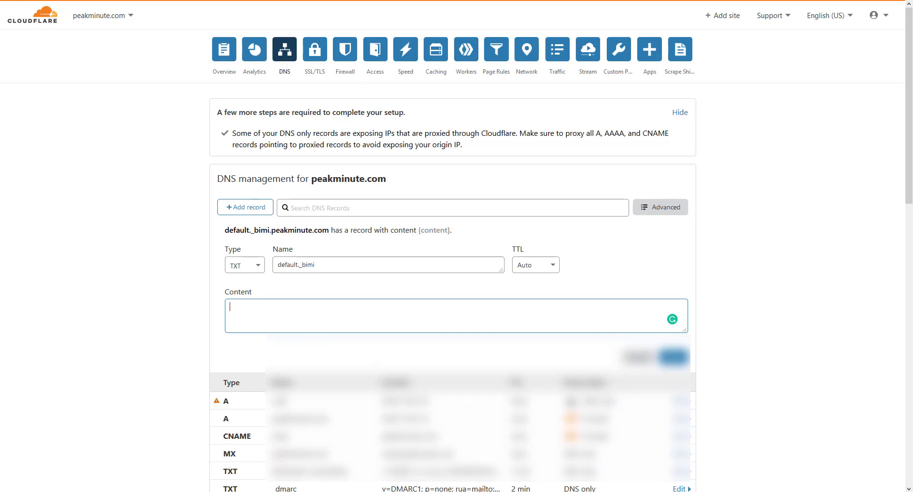
pyautogui.hotkey('alt', 'Tab')
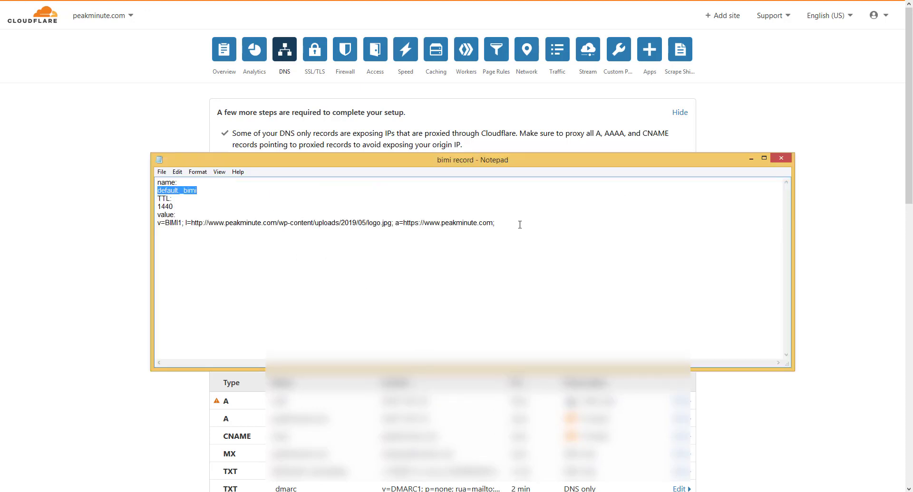
pyautogui.moveTo(519, 224); pyautogui.dragTo(125, 229)
pyautogui.hotkey('ctrl', 'c')
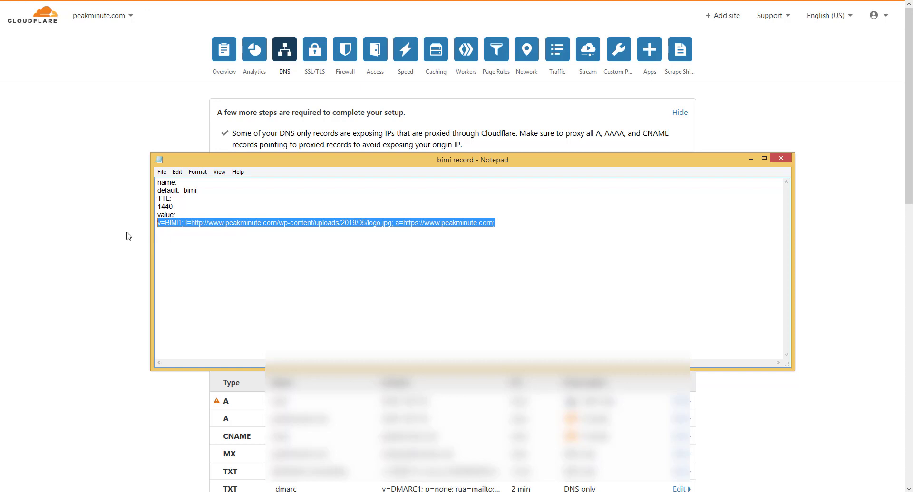
pyautogui.hotkey('alt', 'Tab')
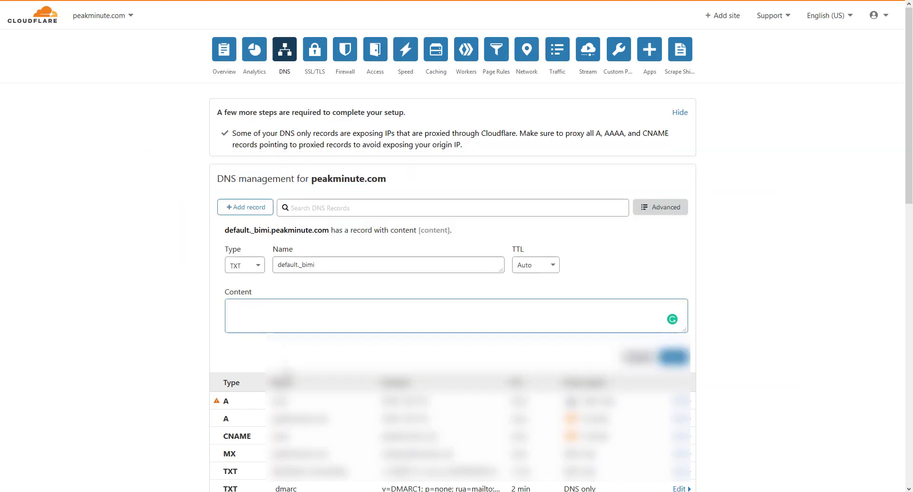
pyautogui.hotkey('ctrl', 'v')
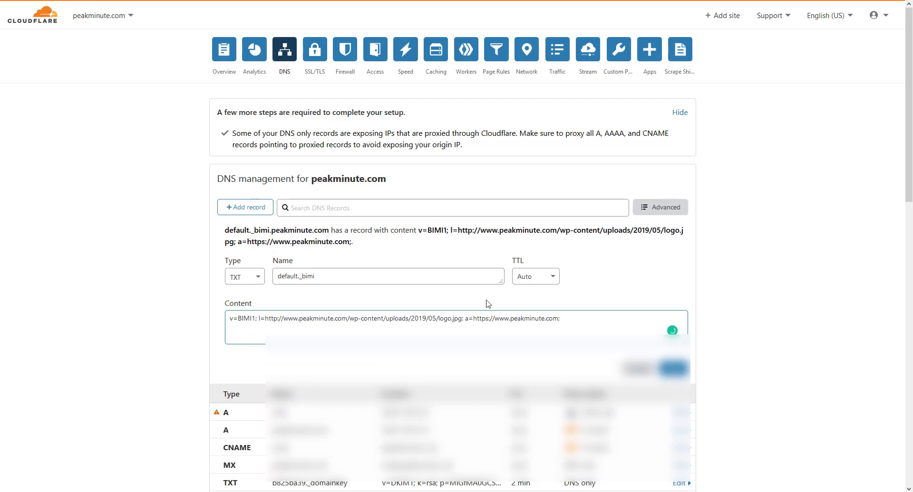
pyautogui.click(553, 278)
pyautogui.click(592, 274)
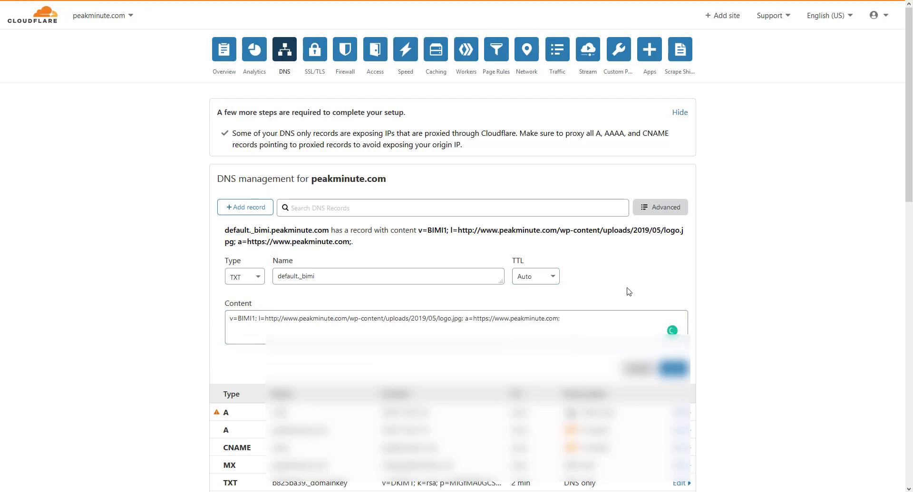